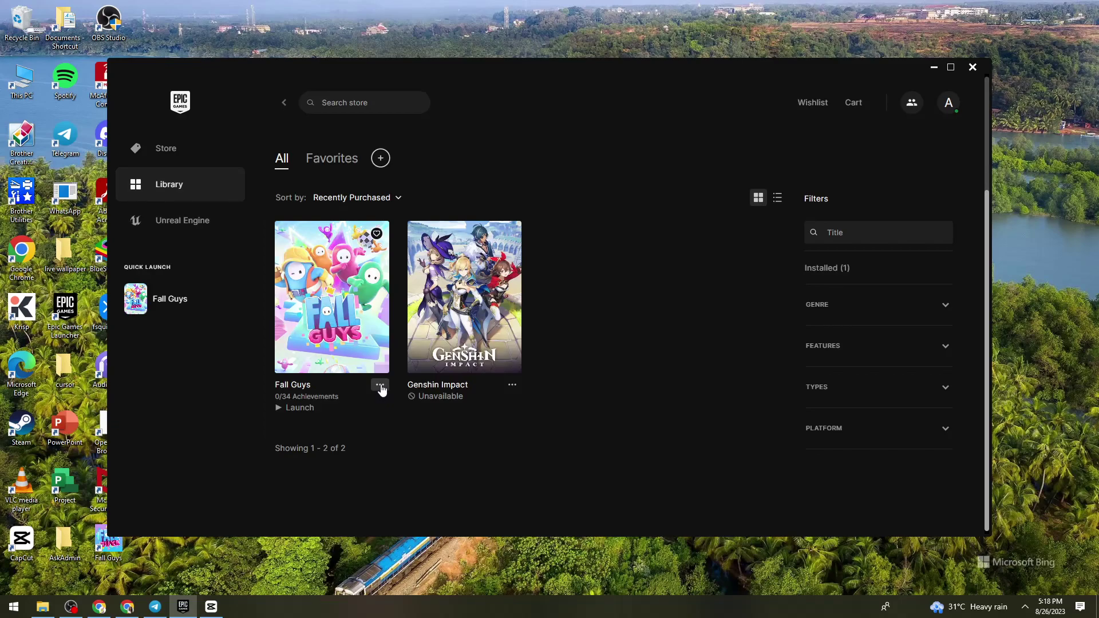
- Open Fall Guys' Manage settings and start verifying its game files
left_click(380, 387)
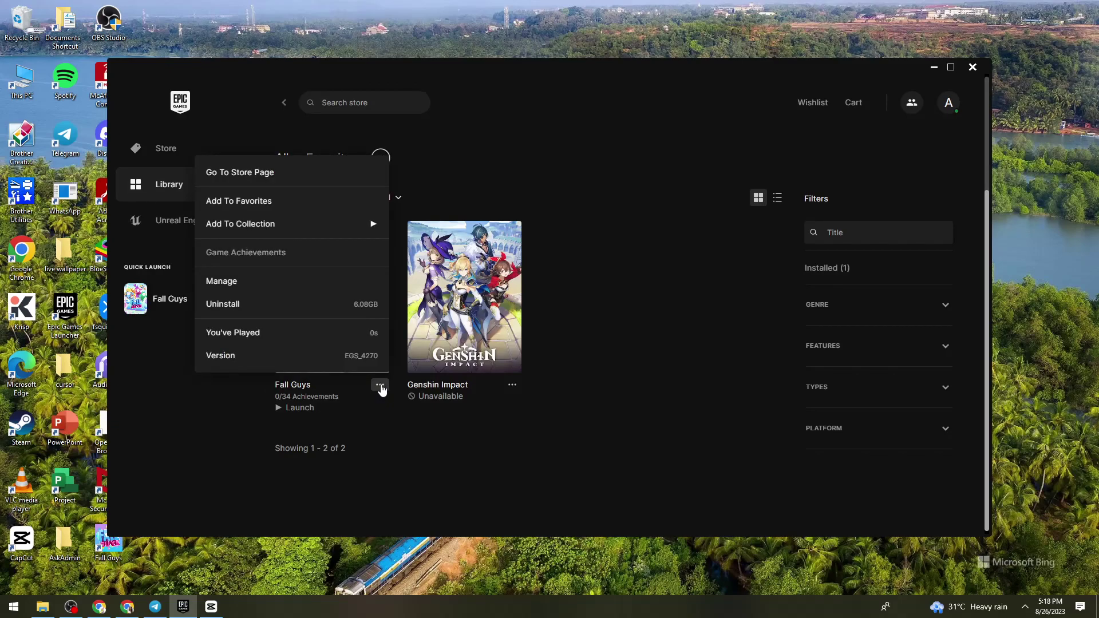
left_click(321, 287)
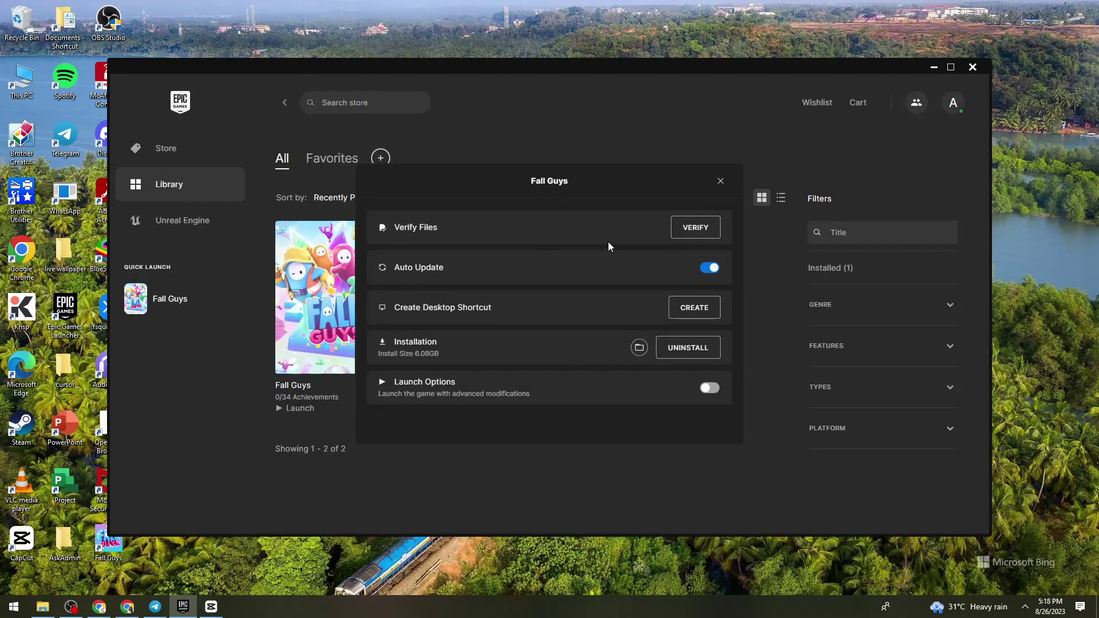
left_click(683, 226)
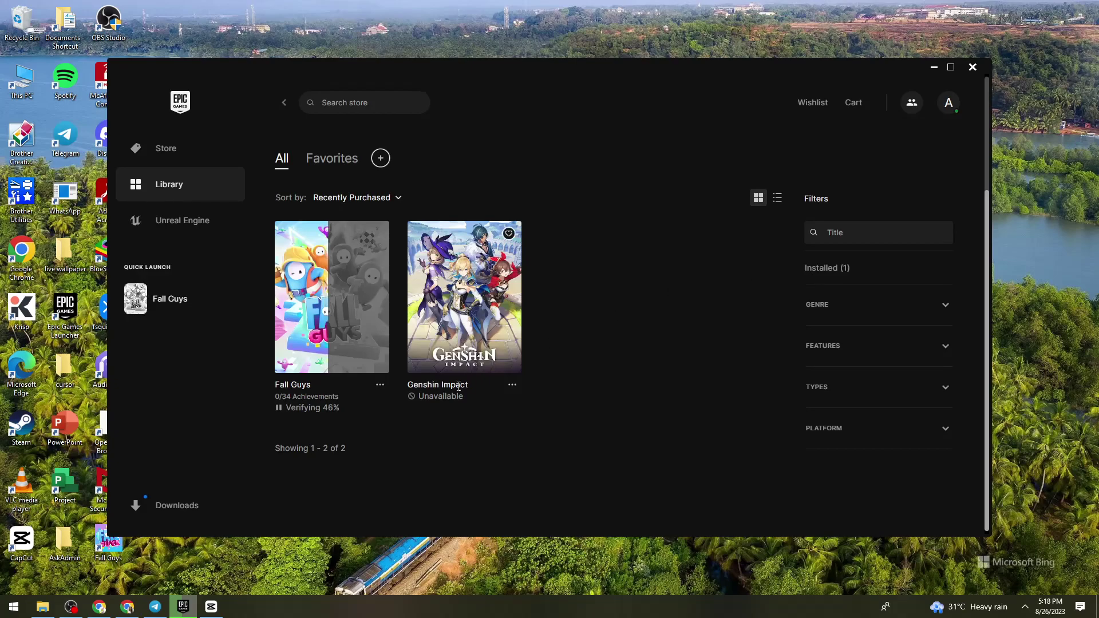
- Search the Start menu for 'game mode' and open Game Mode settings
key("super")
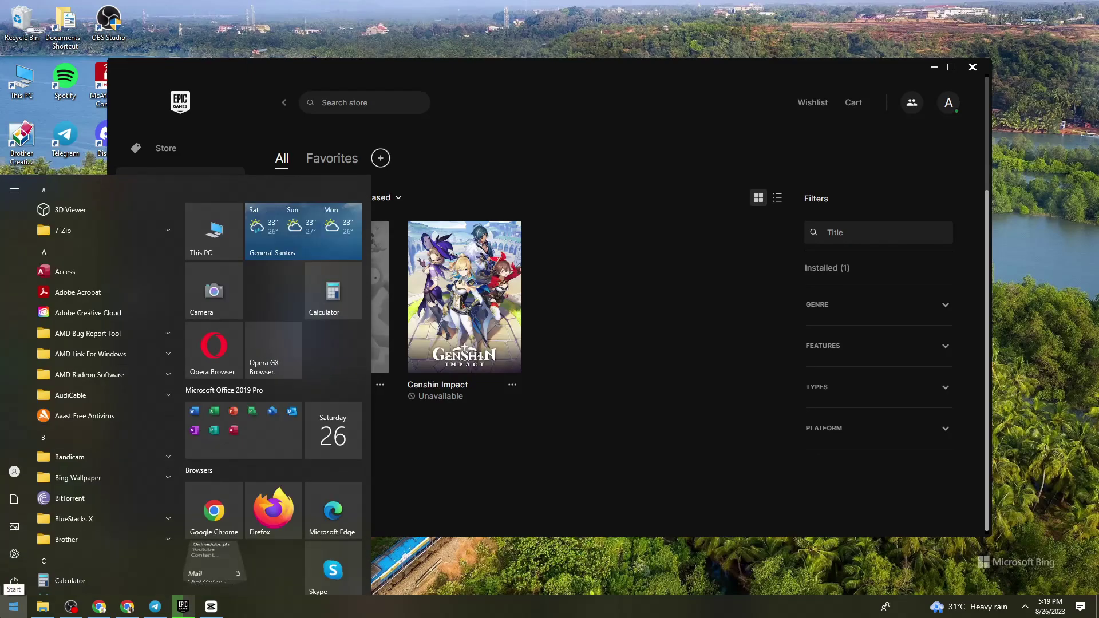
type("game")
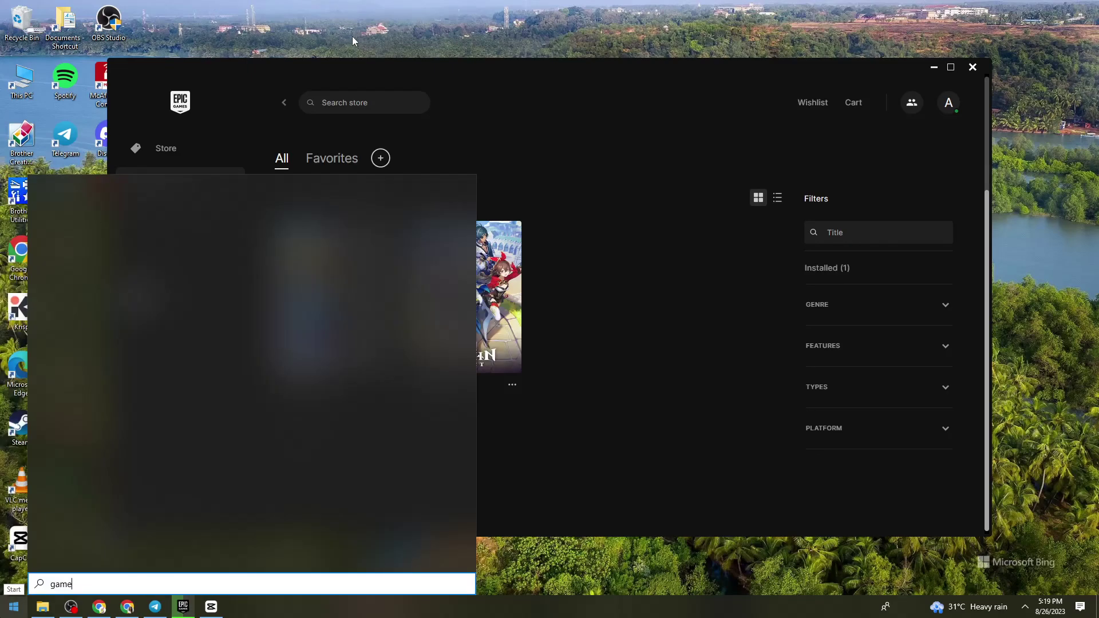
type(" mode")
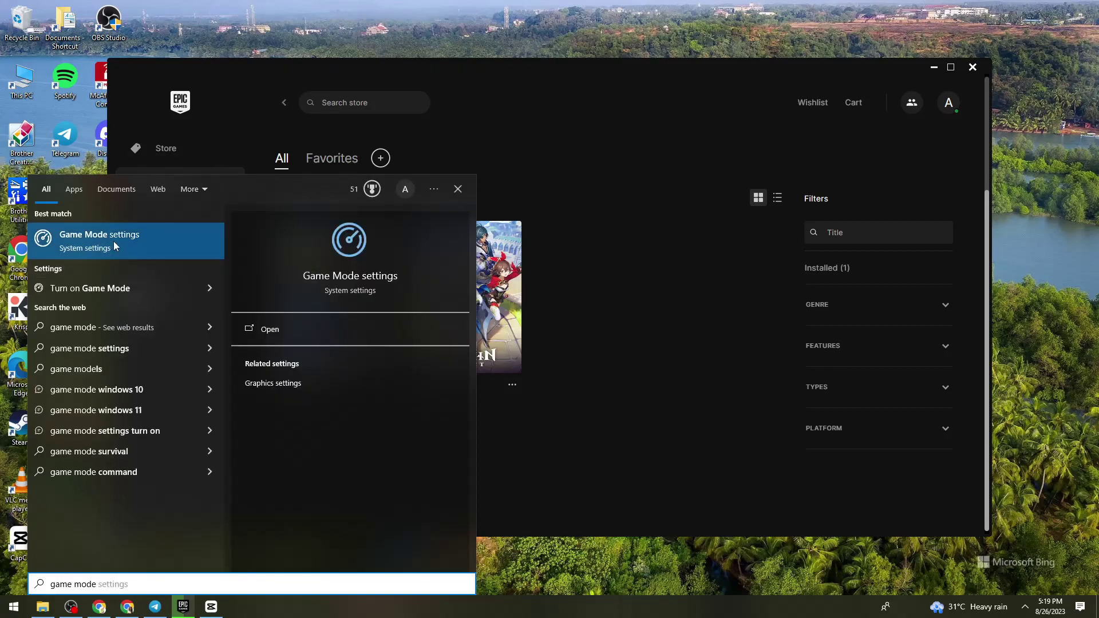
left_click(115, 246)
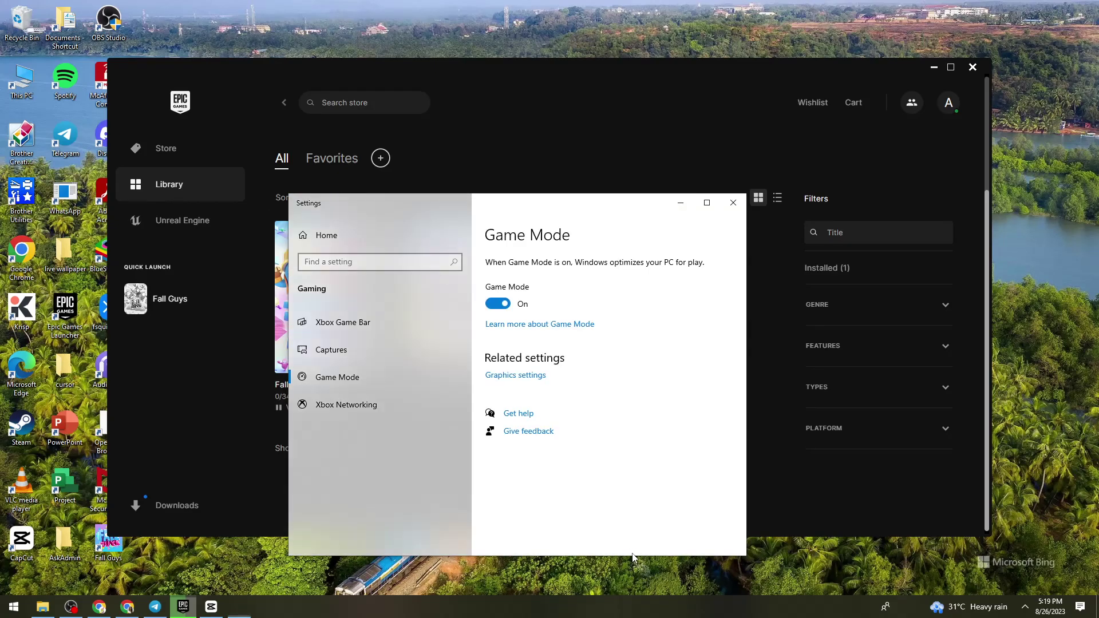
- Maximize the Settings window and go to the Graphics settings page
mouse_move(572, 207)
left_mouse_down()
mouse_move(550, 363)
mouse_move(543, 193)
mouse_move(569, 197)
left_mouse_up()
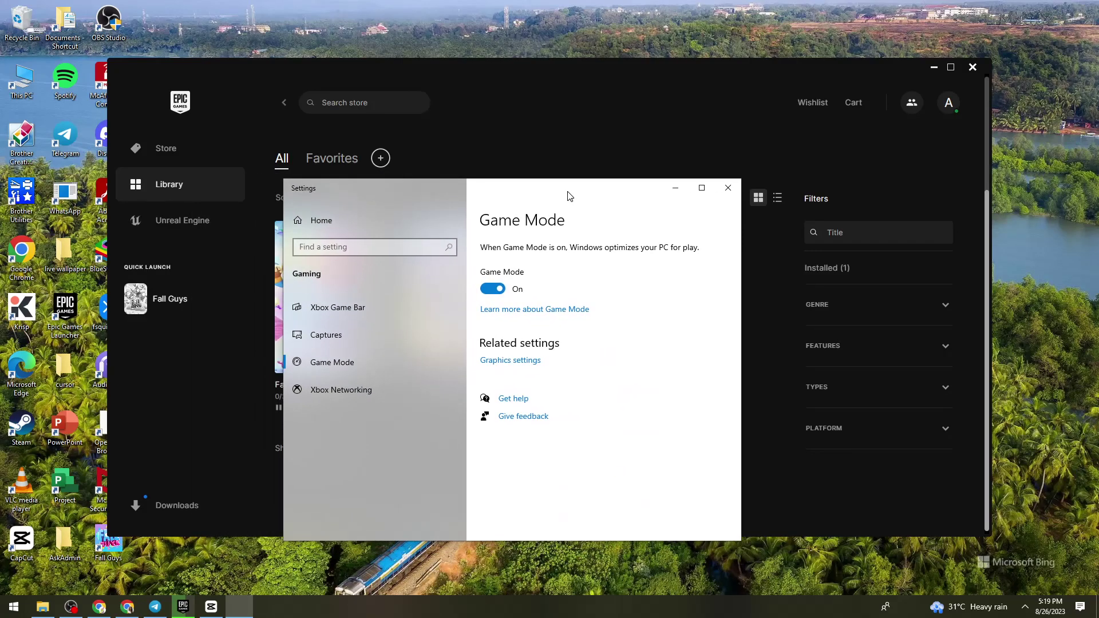
left_click(701, 186)
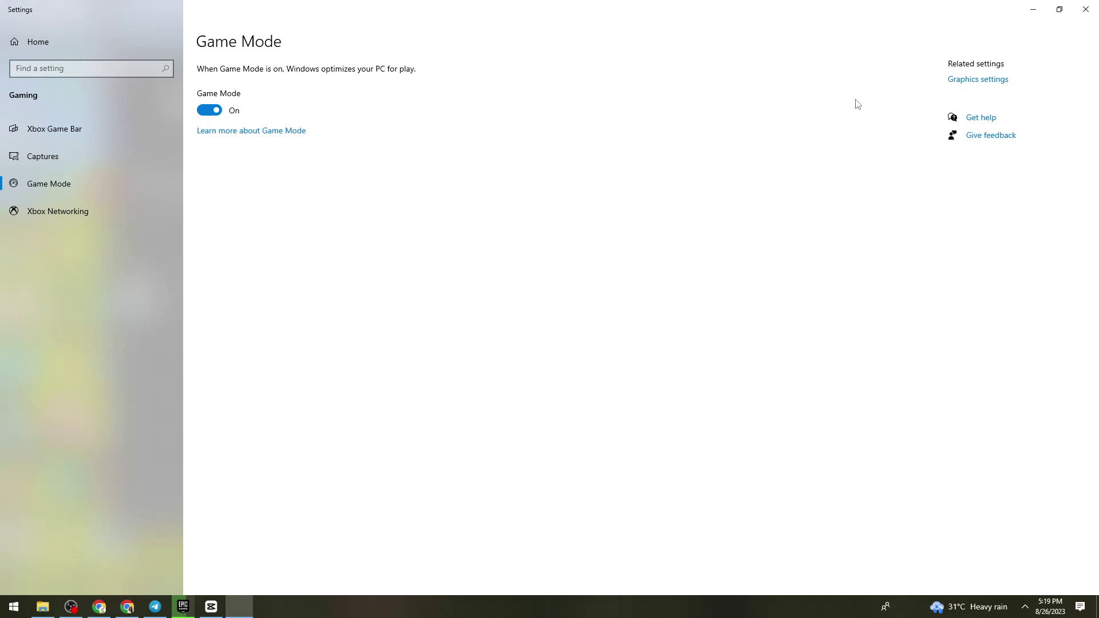
left_click(978, 81)
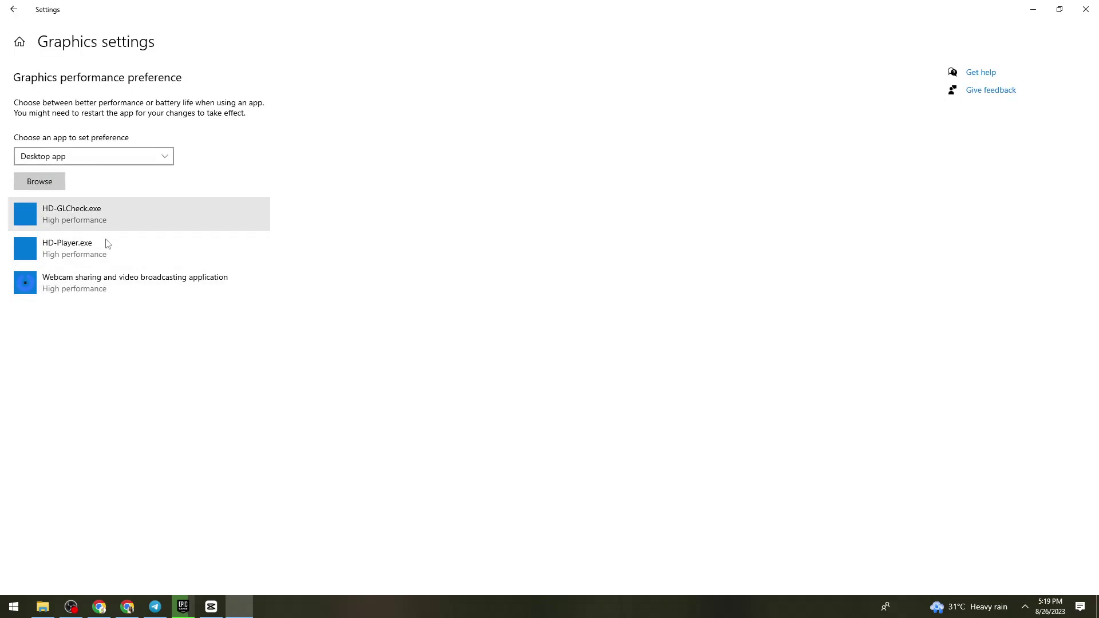
- Open the Browse file picker for adding an app, then return to Epic Games Launcher
left_click(19, 189)
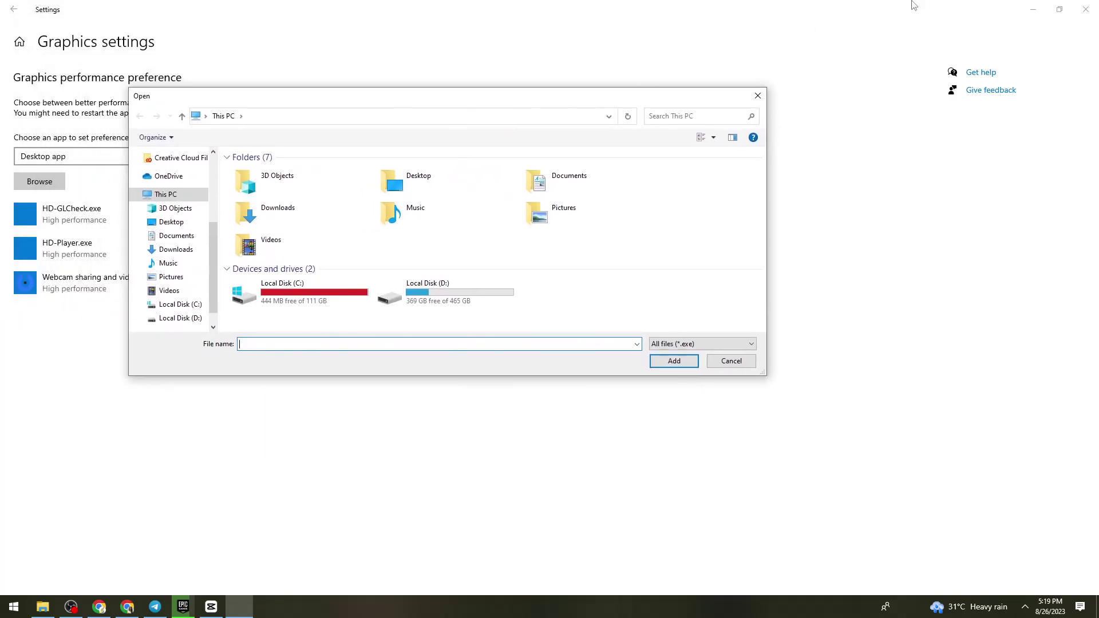
left_click_drag(646, 90, 733, 93)
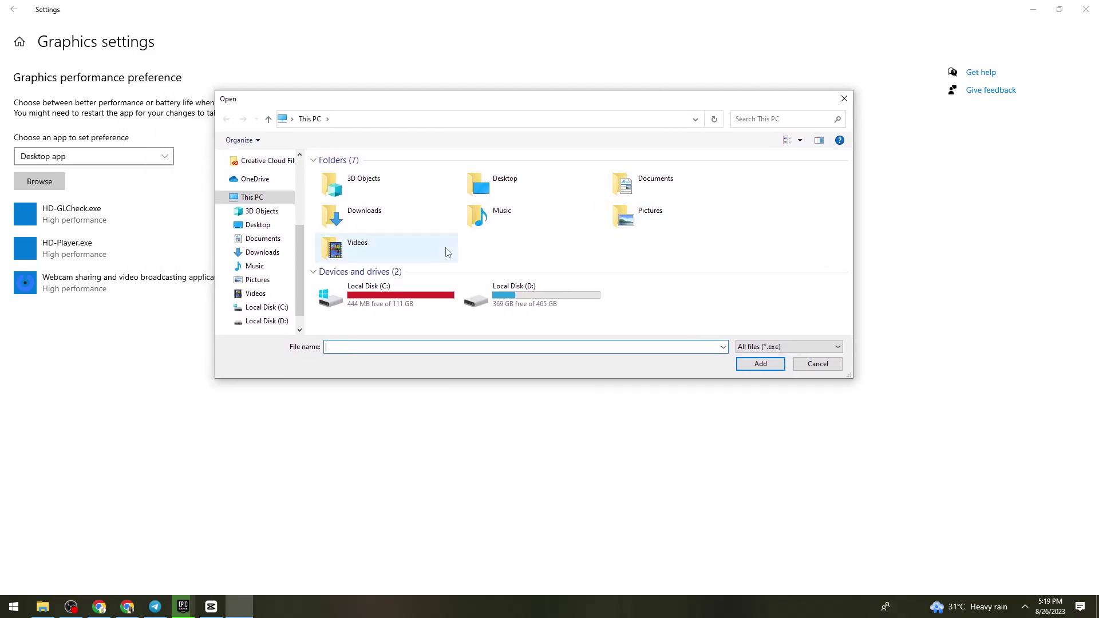
left_click(183, 607)
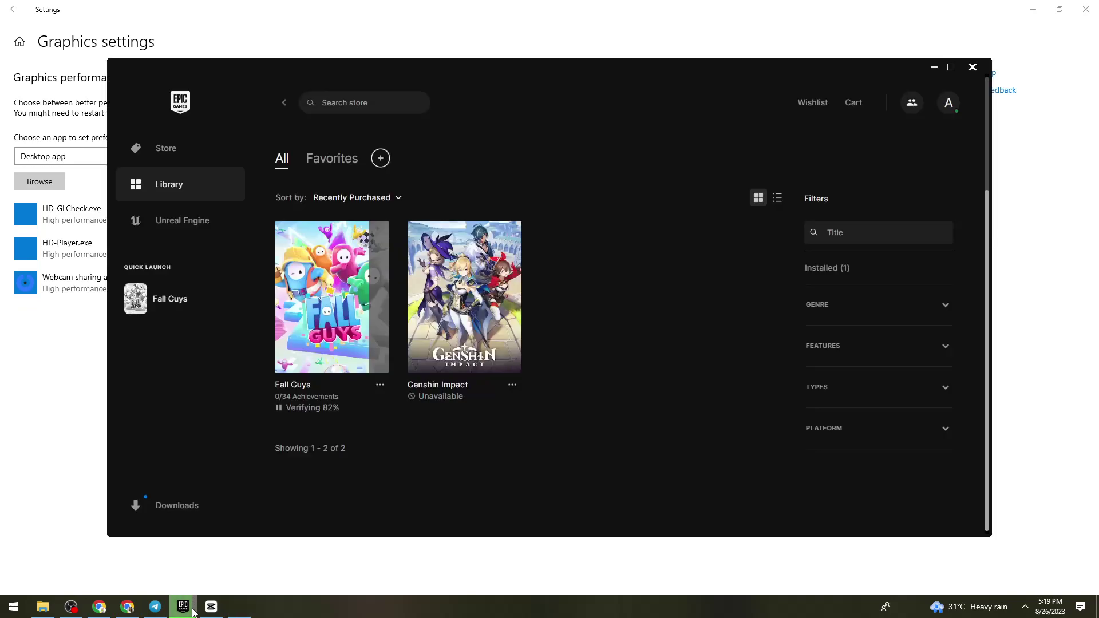
- Let the Fall Guys verification complete, then bring up its options menu again
left_click(378, 386)
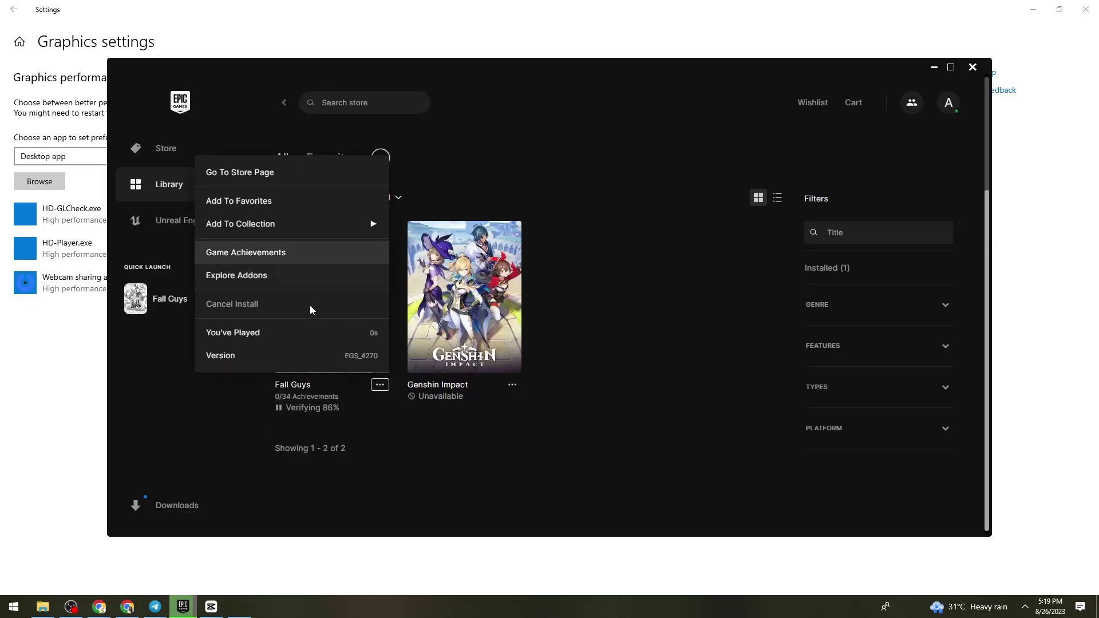
left_click(535, 510)
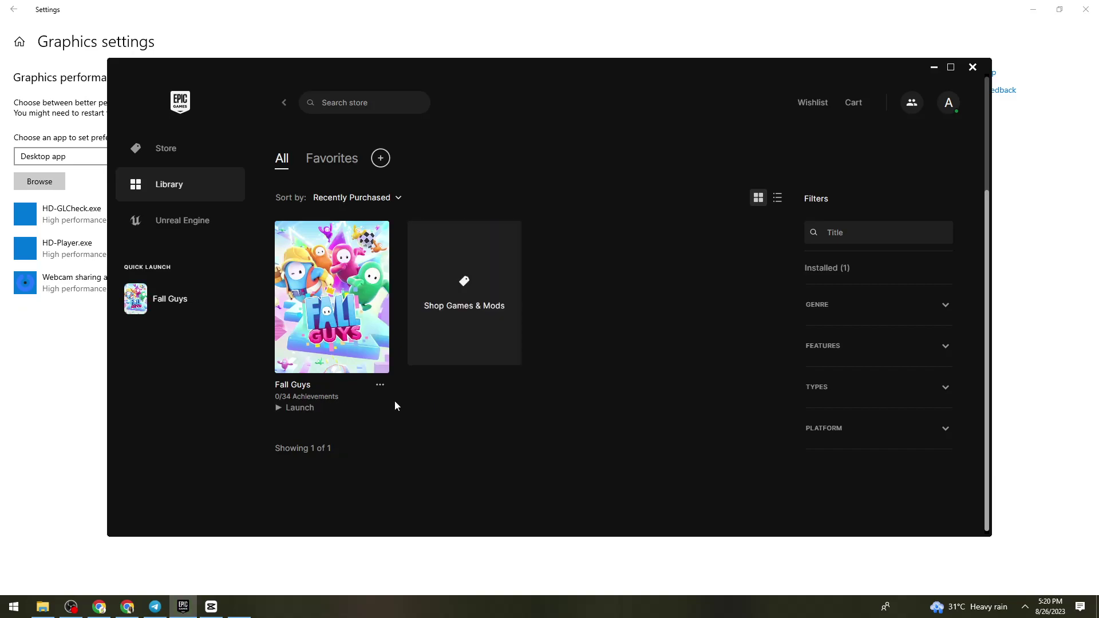
left_click(377, 387)
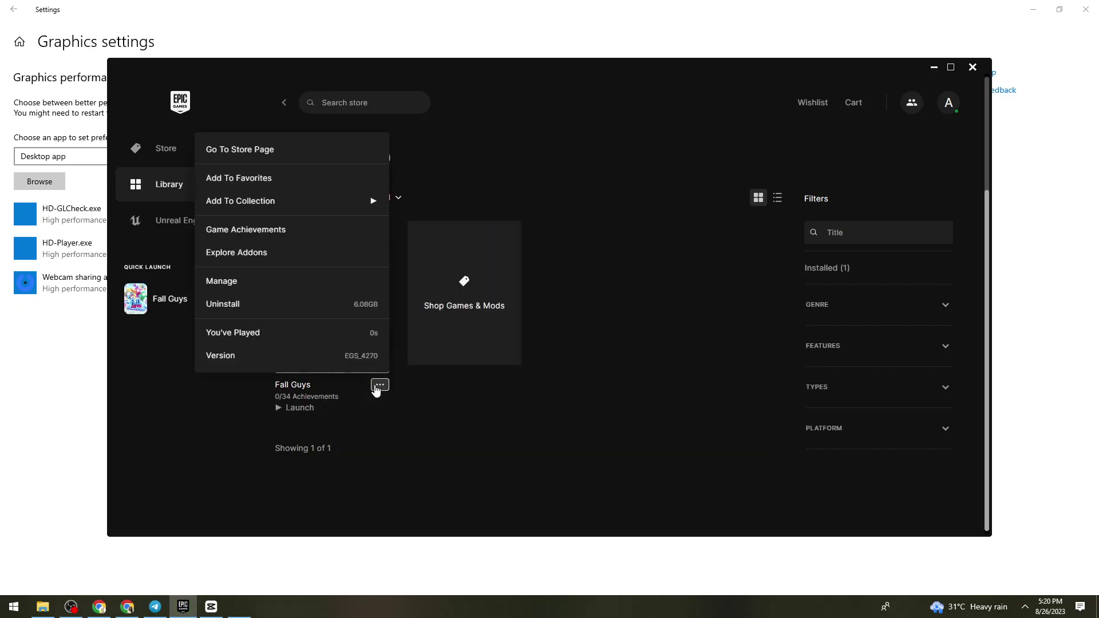
- Open the Fall Guys install location folder from its Manage settings
left_click(305, 281)
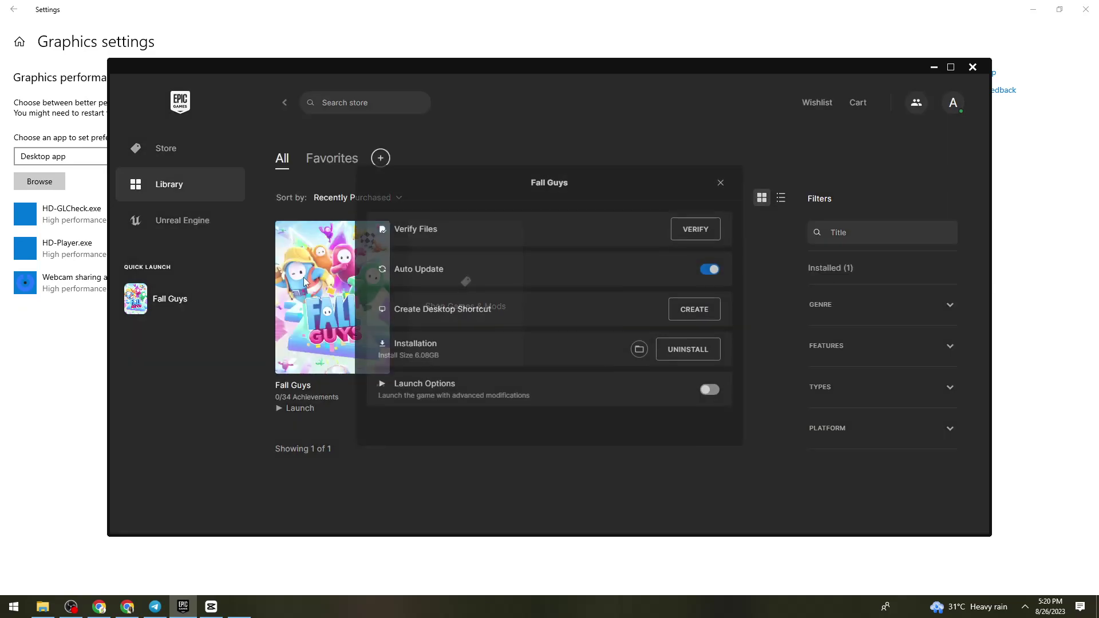
left_click(639, 348)
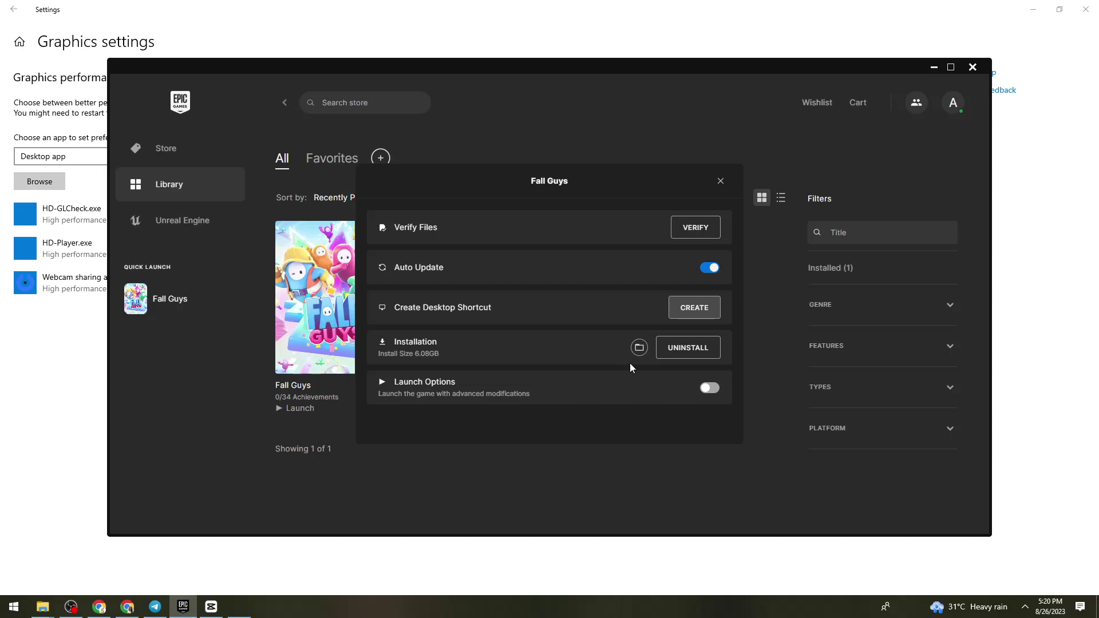
left_click(638, 347)
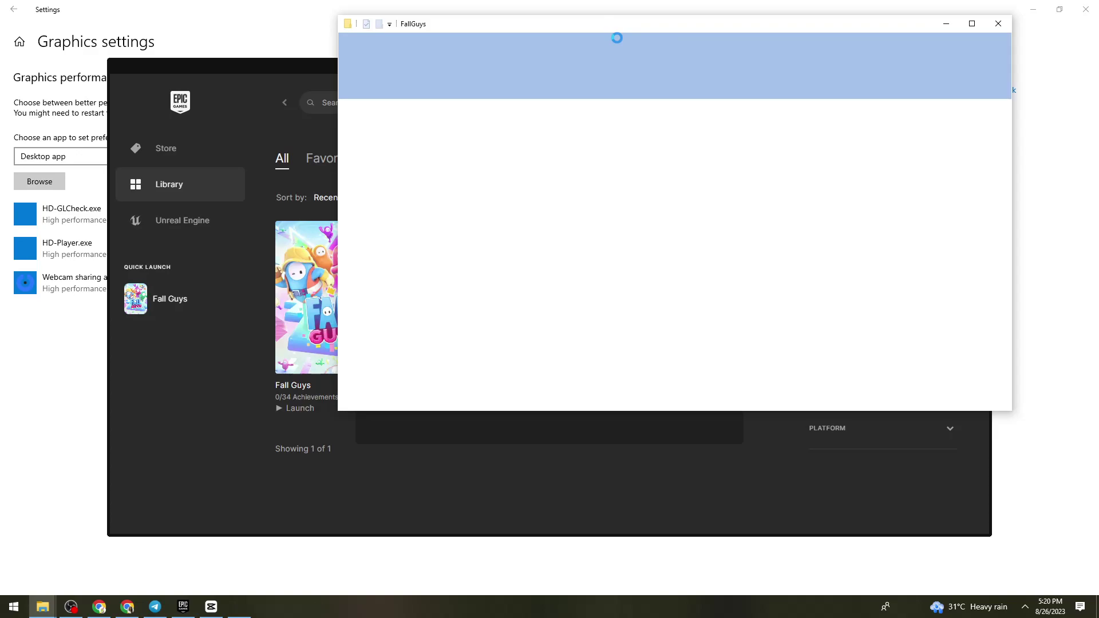
- Select and copy the D:\work\FallGuys path from Explorer's address bar, then minimize Explorer
left_click_drag(599, 29, 488, 157)
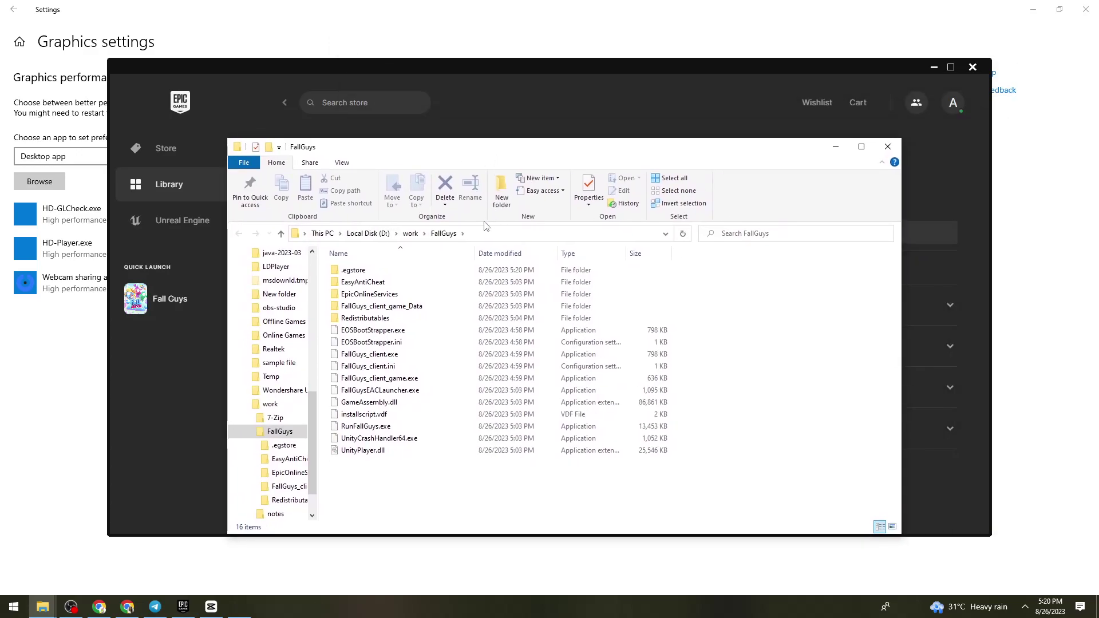
left_click(434, 234)
left_click(434, 234)
left_click_drag(367, 234, 296, 238)
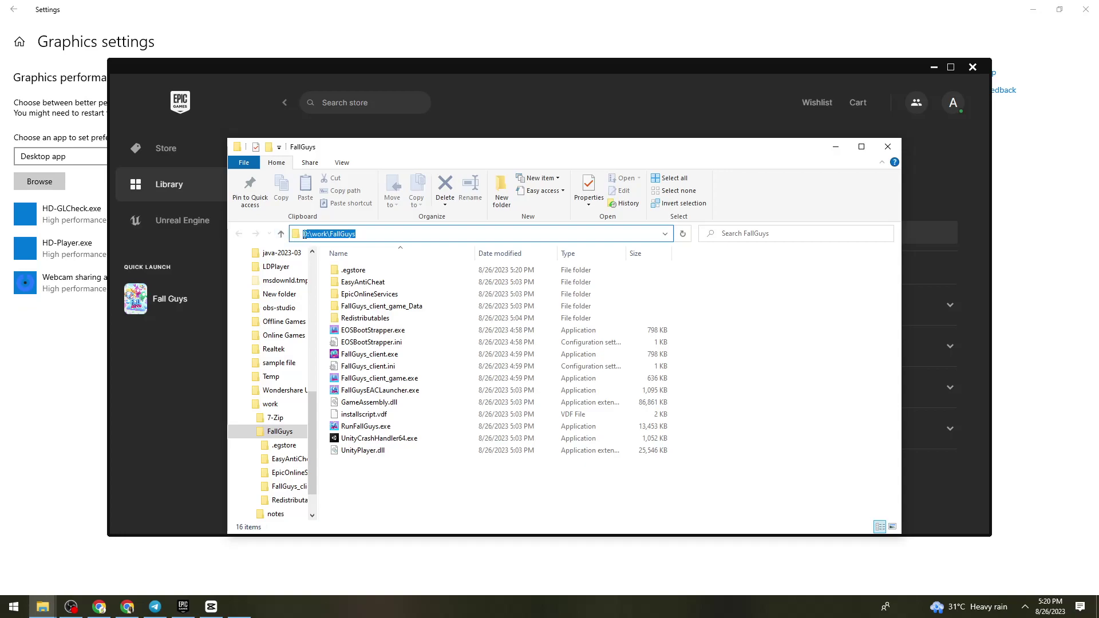
left_click(395, 234)
double_click(384, 233)
key("ctrl+c")
left_click(836, 150)
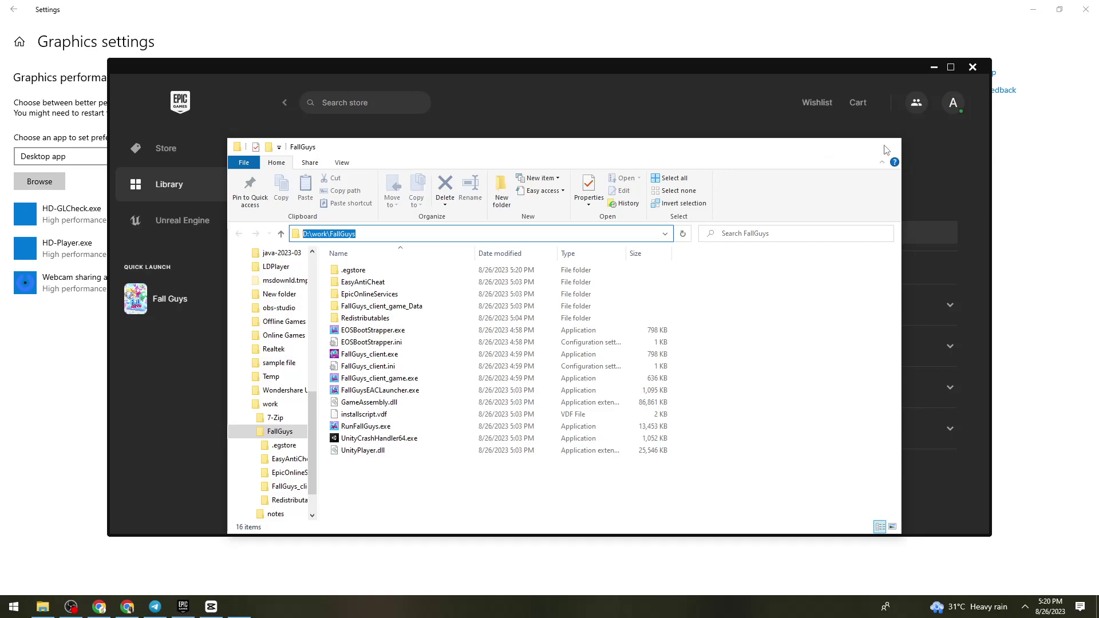
- Paste D:\work\FallGuys into the Open dialog's address bar to show that folder
left_click(934, 68)
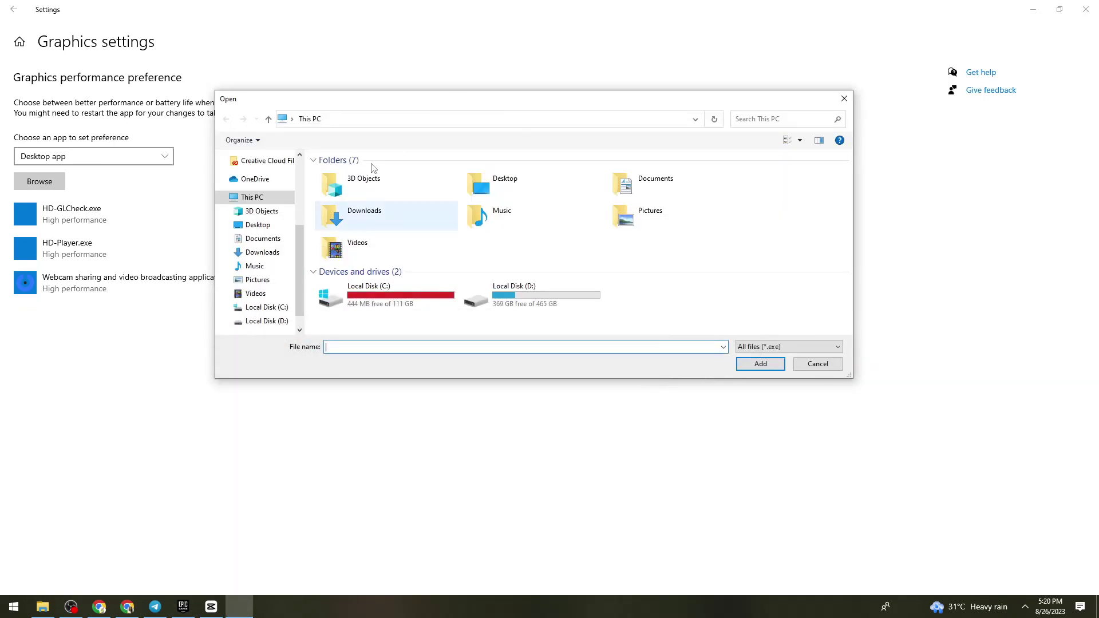
left_click(360, 119)
key("ctrl+v")
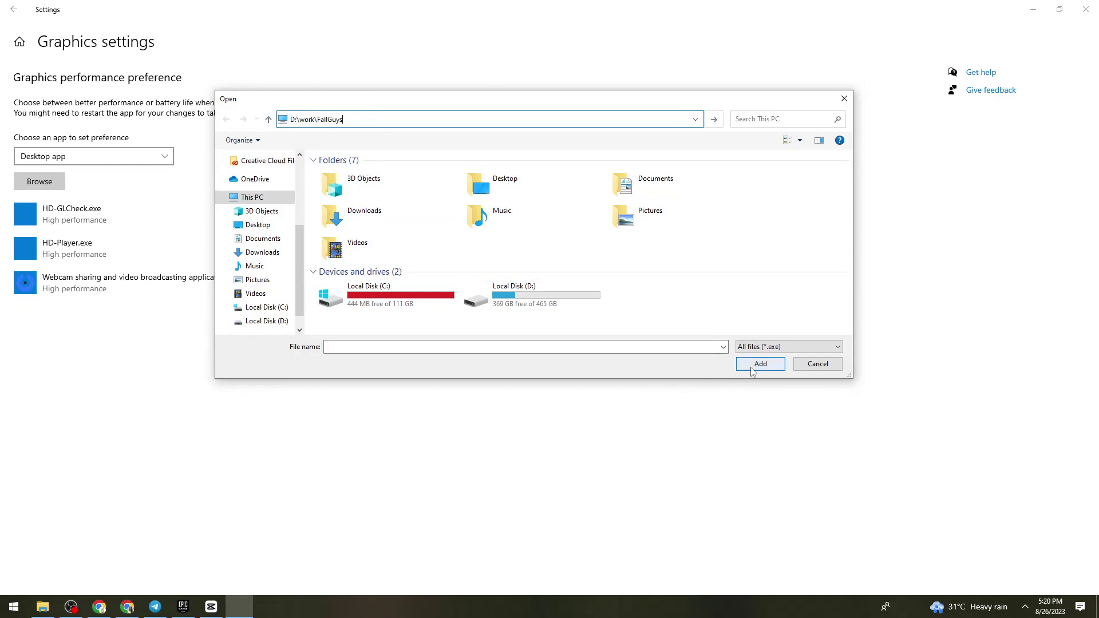
key("Return")
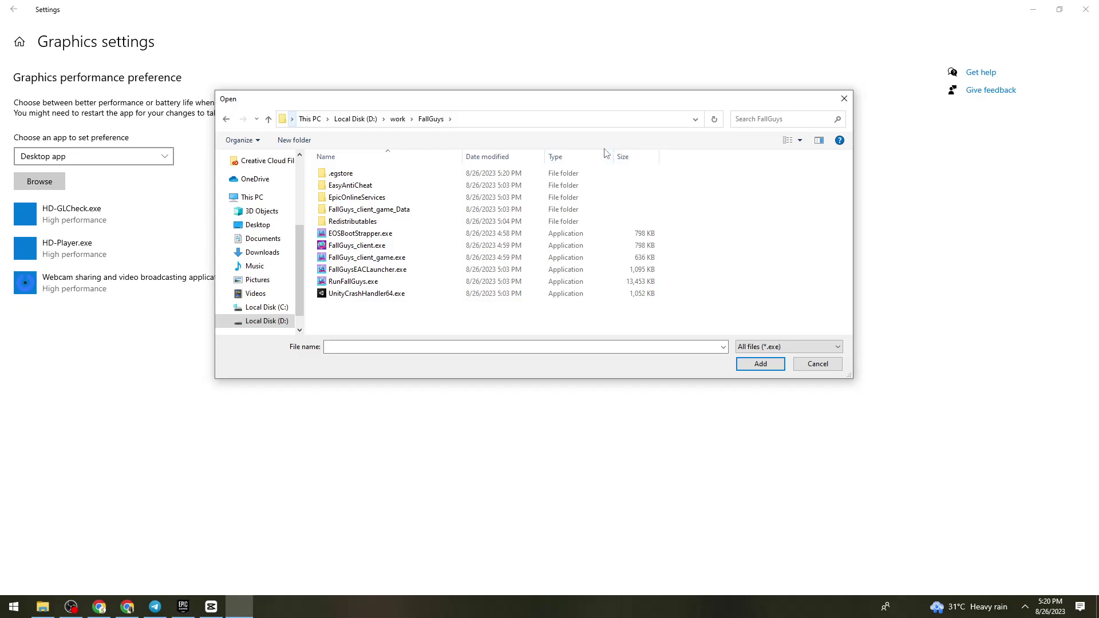
- Choose FallGuysEACLauncher.exe and add it to the Graphics settings app list
left_click(594, 284)
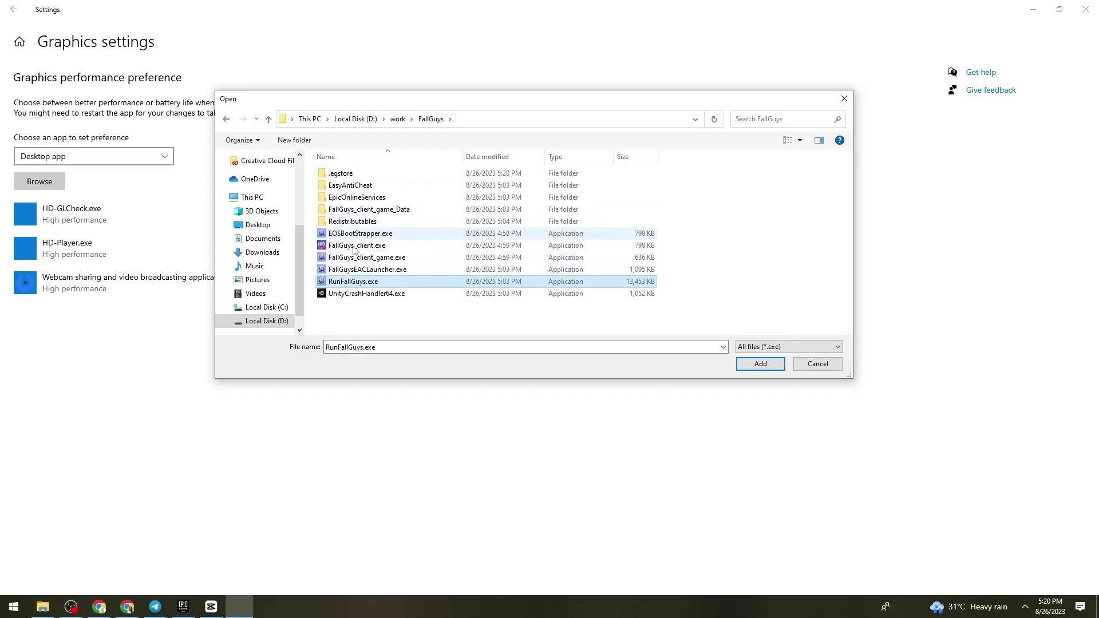
left_click(438, 272)
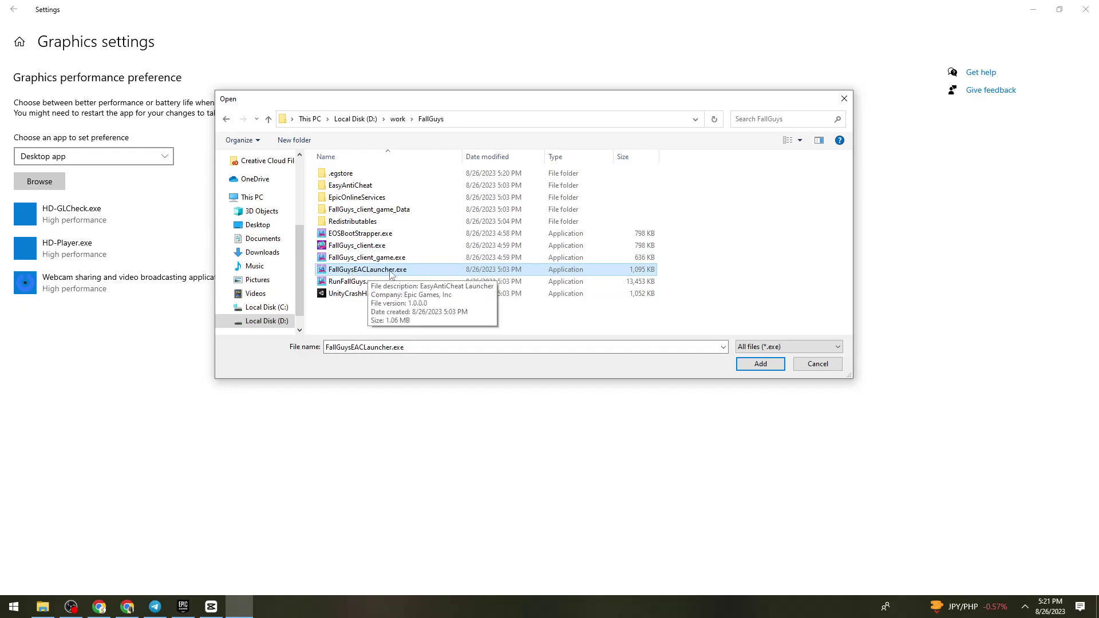
left_click(760, 364)
left_click(649, 244)
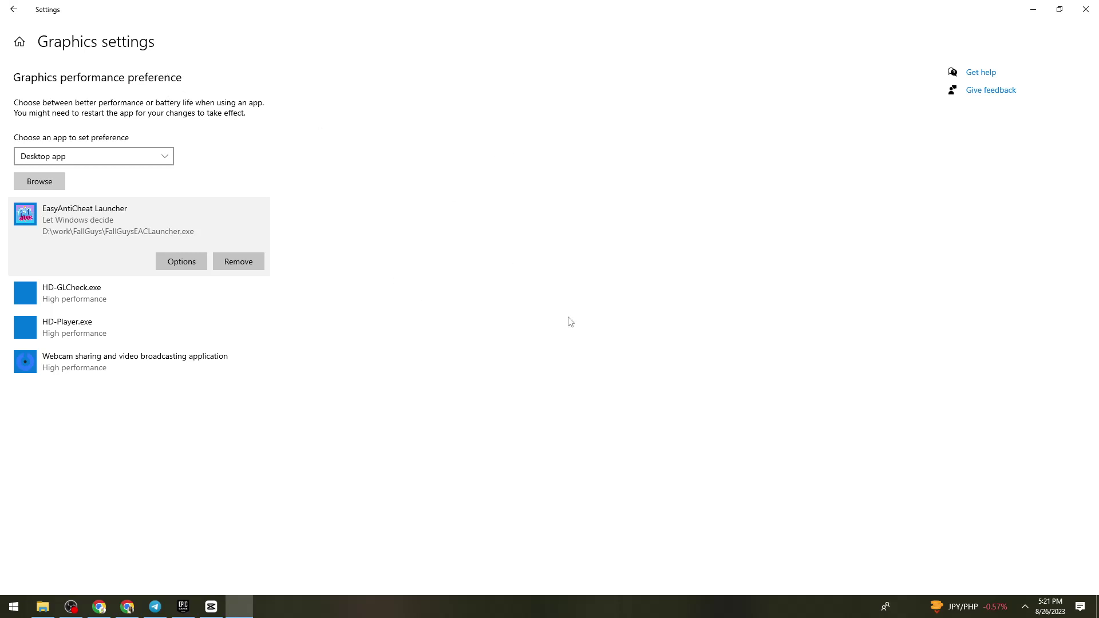
- Close Windows Settings and restore the Epic Games Launcher window
left_click(1085, 9)
left_click(183, 606)
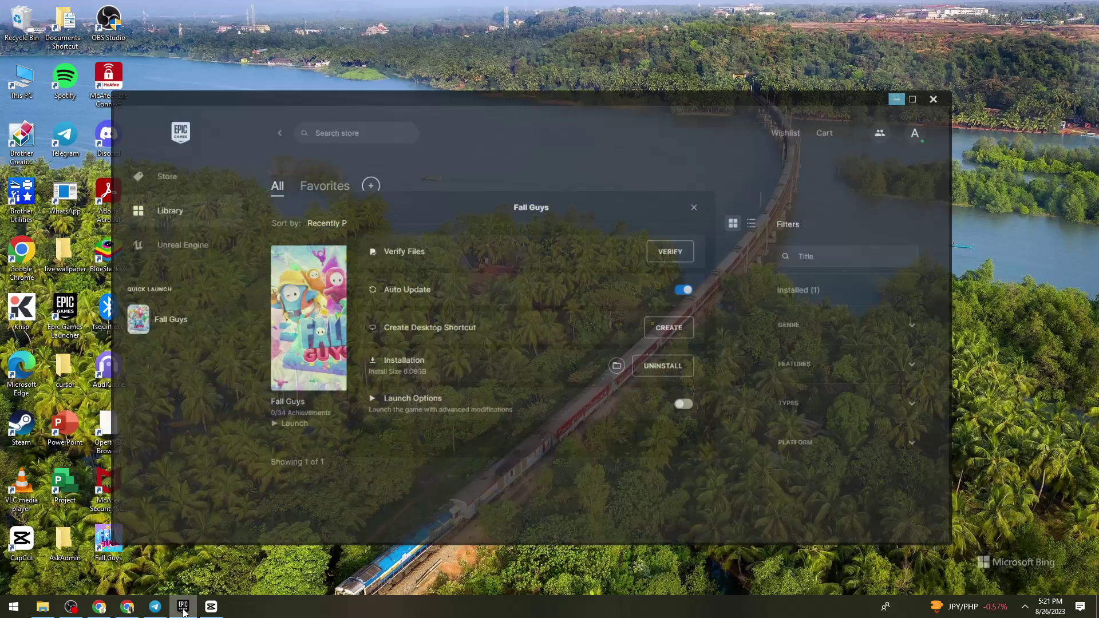